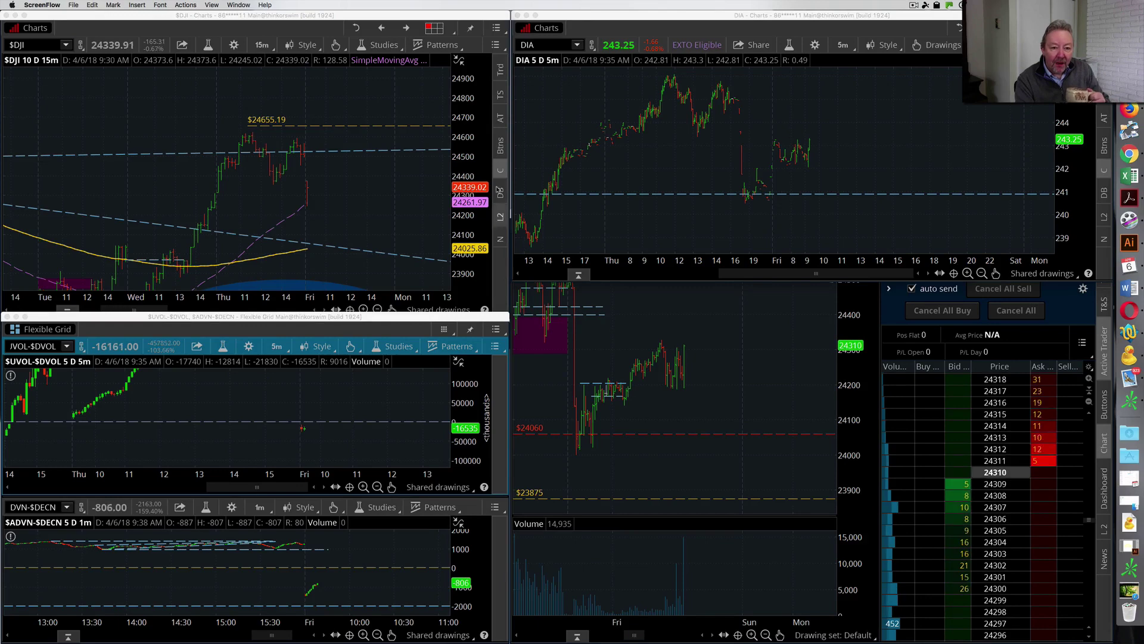
# Make the $DJI chart window active in the multi-chart workspace.
pyautogui.click(478, 18)
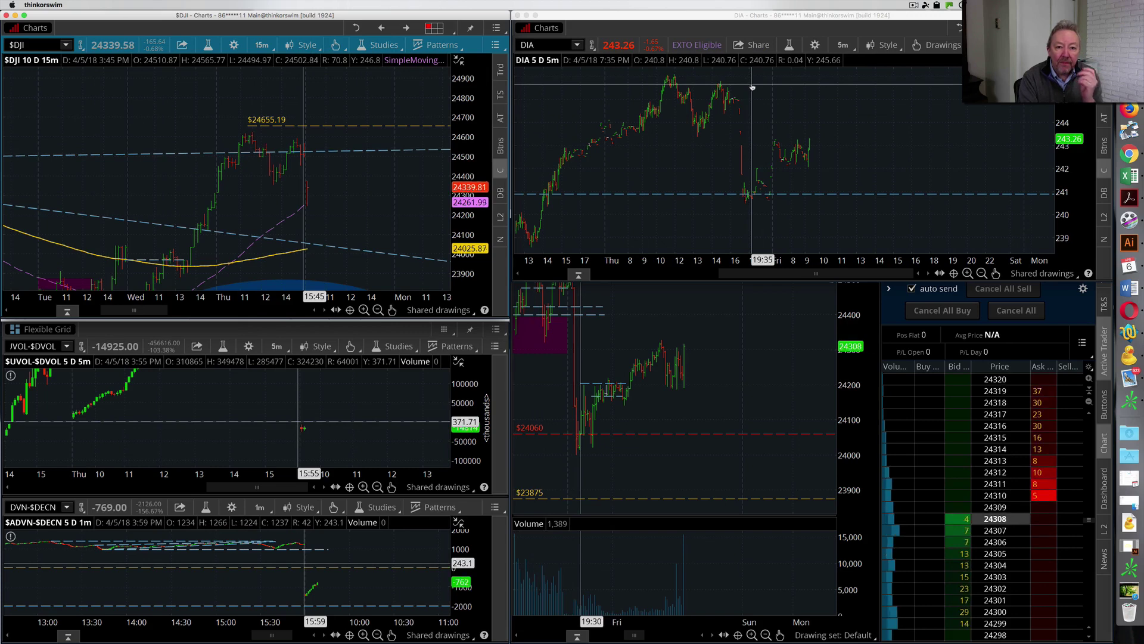
# Move the /YMM8 window lower to reveal DIA, and set /YMM8 to 5 D : 5m.
pyautogui.click(864, 307)
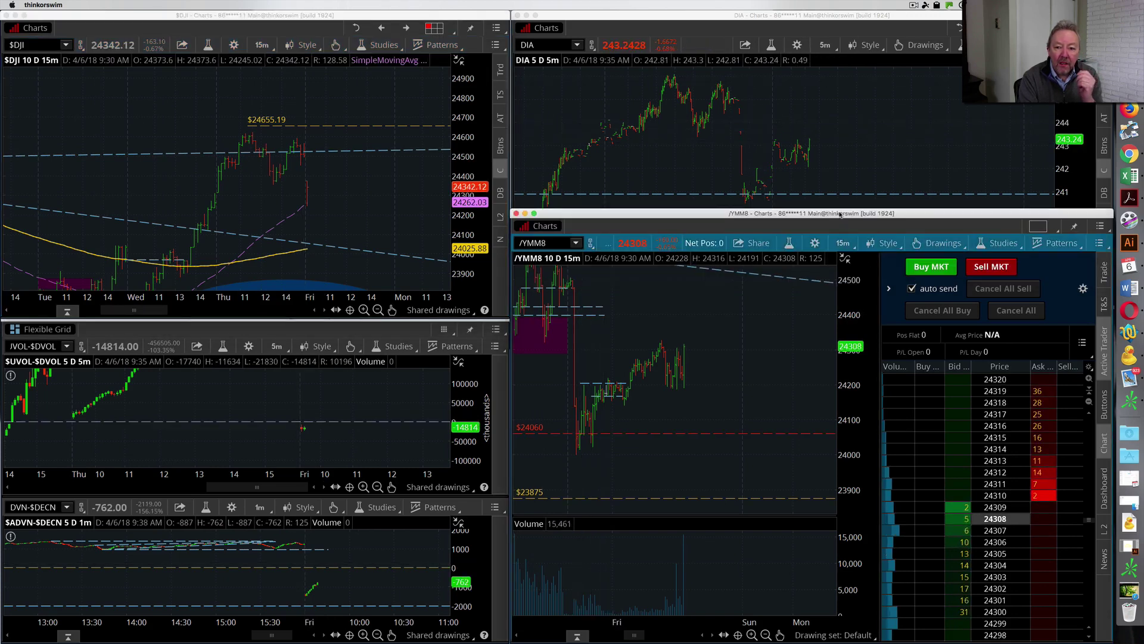
pyautogui.moveTo(839, 209); pyautogui.dragTo(839, 256)
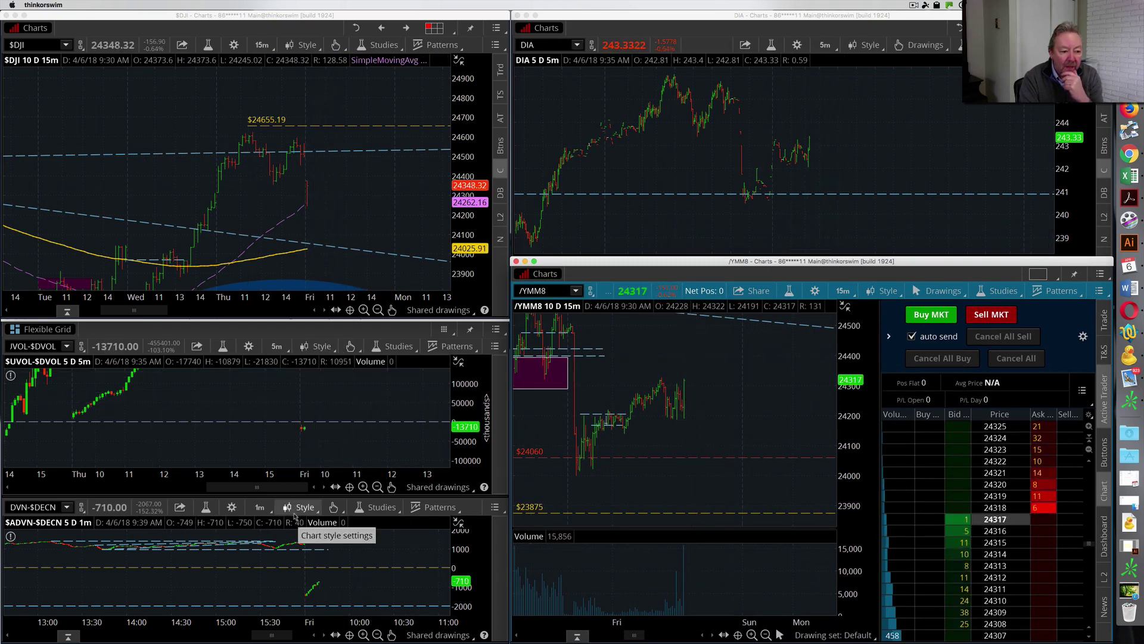
pyautogui.click(471, 570)
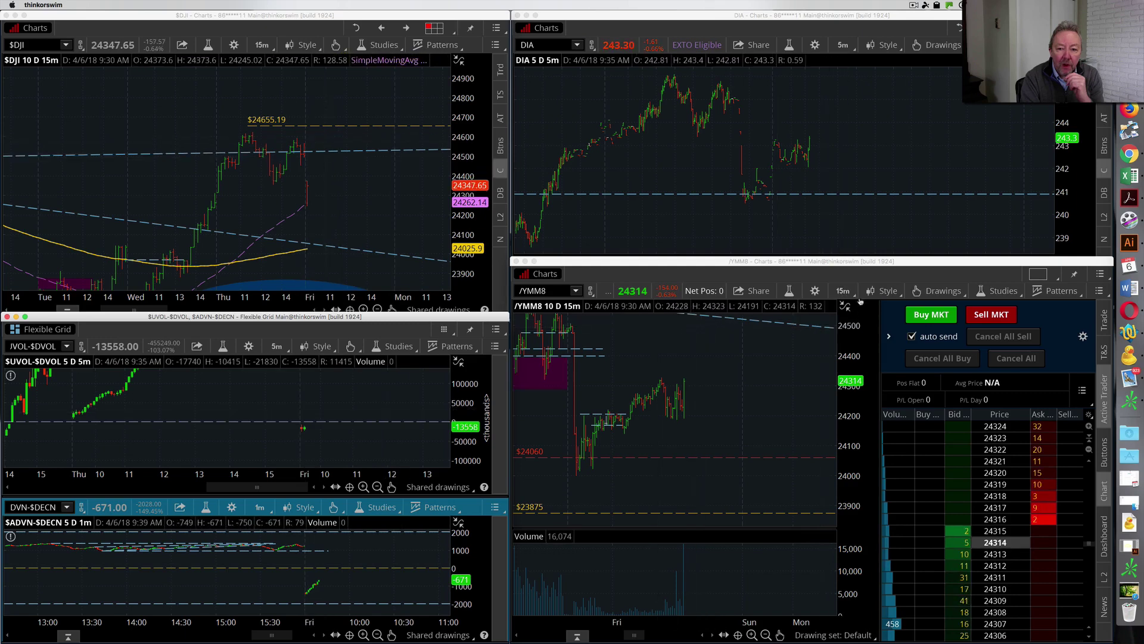
pyautogui.click(843, 291)
# Keep /YMM8 at 5 D : 5m, rescale the ADVN-DECN price axis, and zoom /YMM8 in.
pyautogui.click(825, 379)
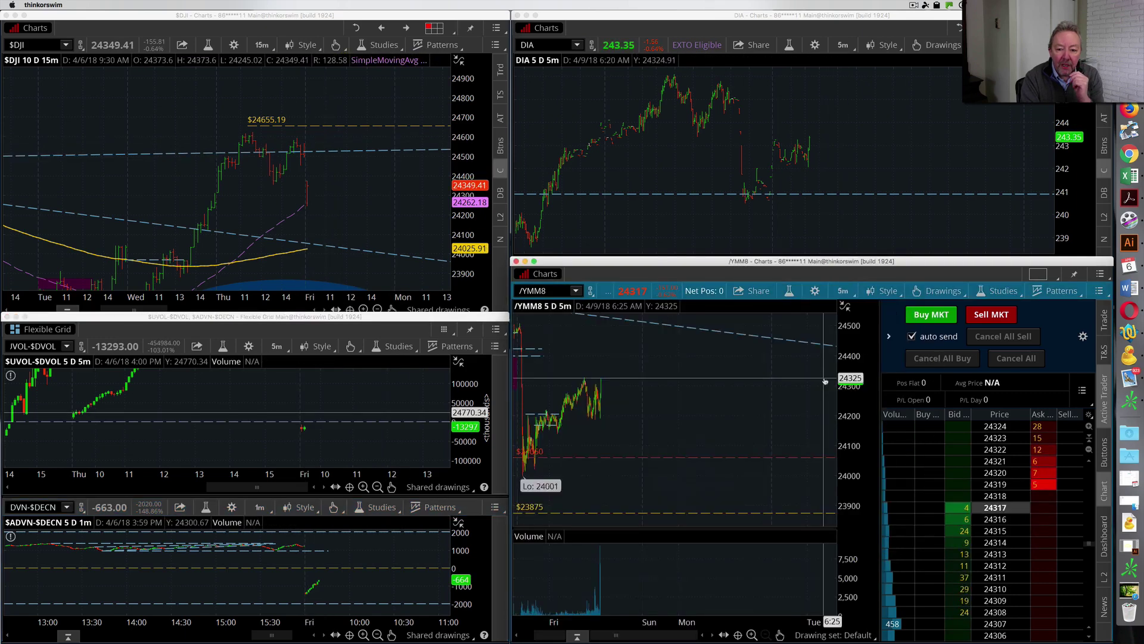
pyautogui.moveTo(633, 636); pyautogui.dragTo(669, 637)
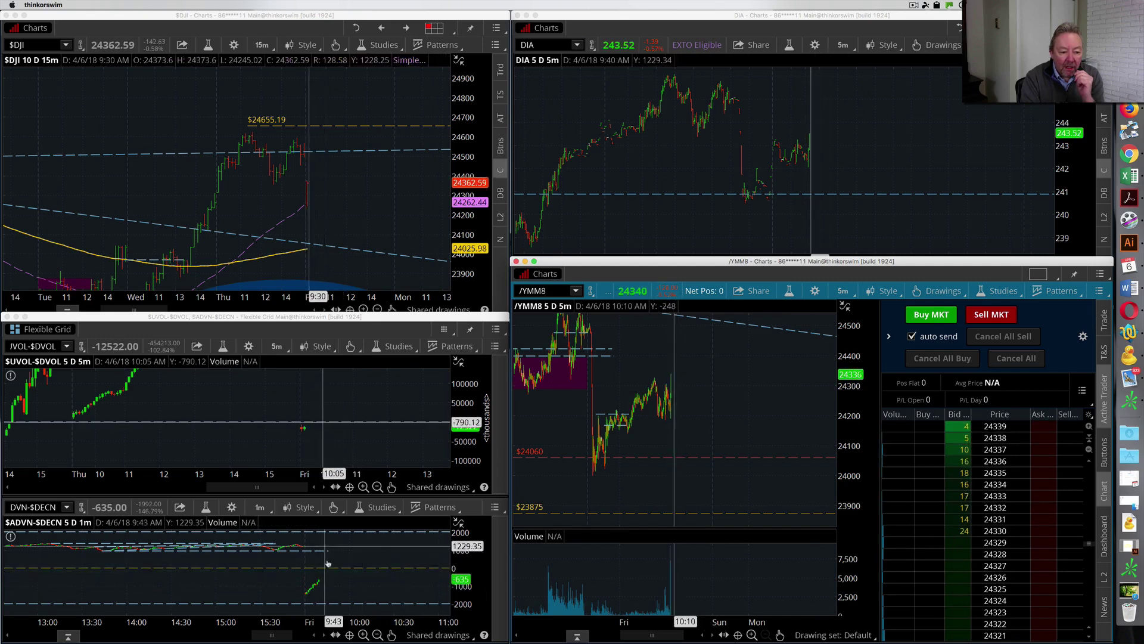
pyautogui.click(474, 589)
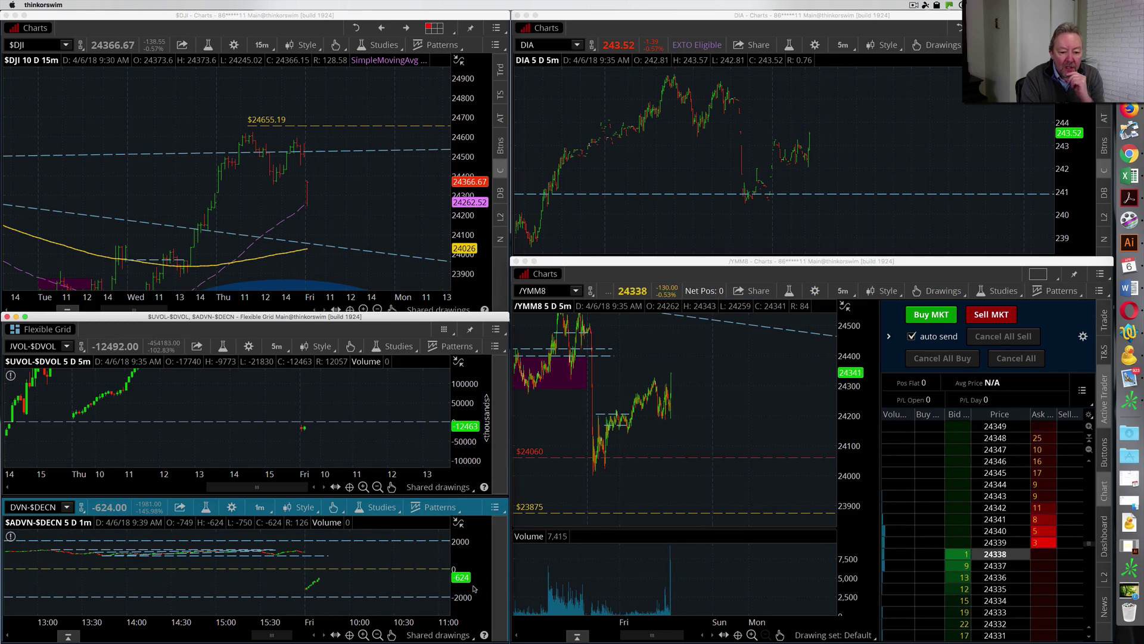
pyautogui.moveTo(464, 590); pyautogui.dragTo(466, 579)
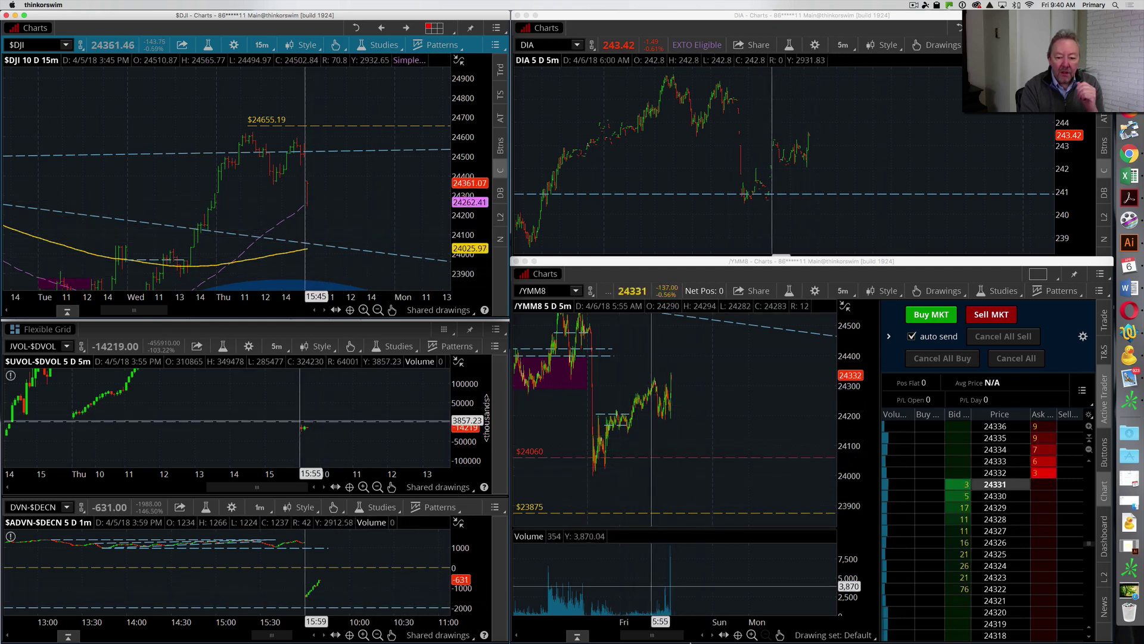
pyautogui.click(754, 635)
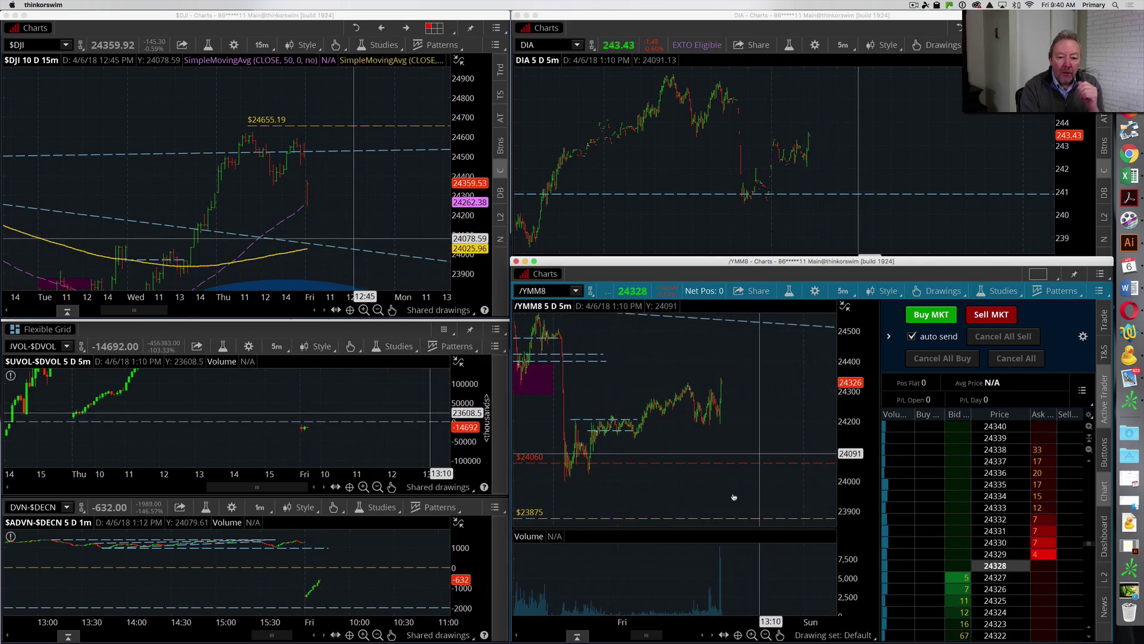
# Zoom the ADVN-DECN chart twice toward today, and zoom and scroll /YMM8 to today's session.
pyautogui.click(363, 635)
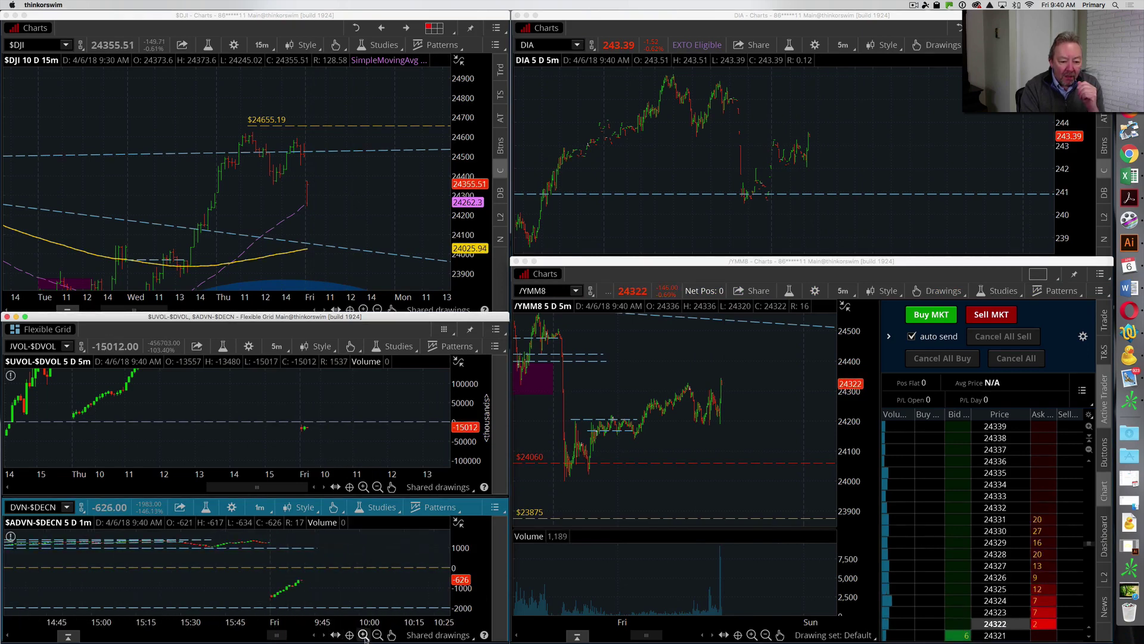
pyautogui.click(334, 635)
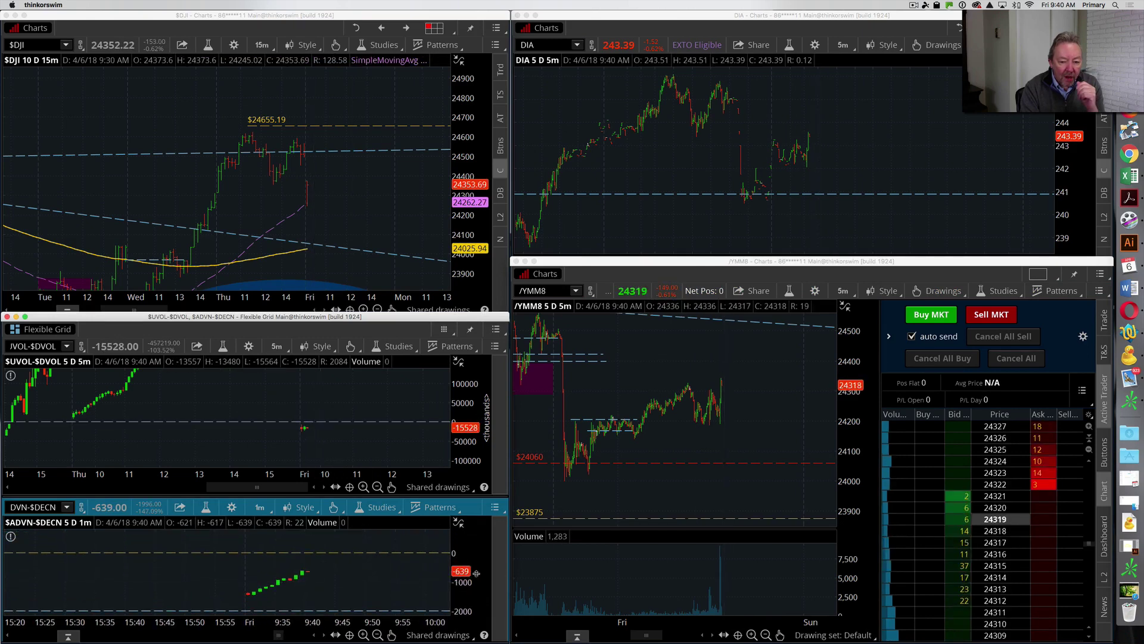
pyautogui.click(724, 537)
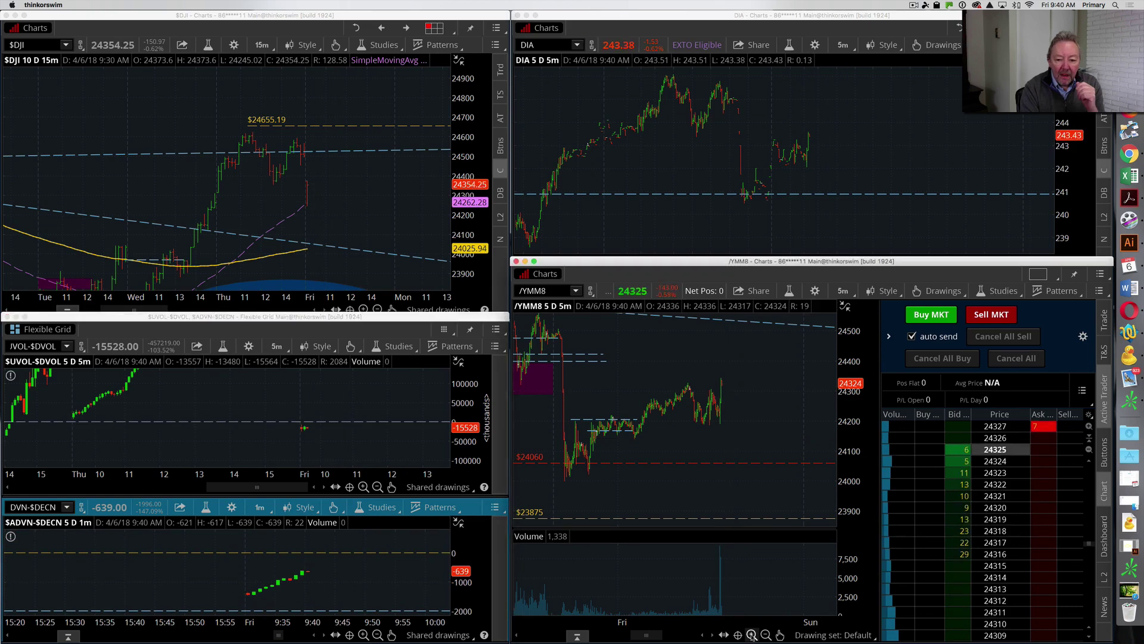
pyautogui.scroll(3, 717, 600)
pyautogui.moveTo(638, 635); pyautogui.dragTo(651, 636)
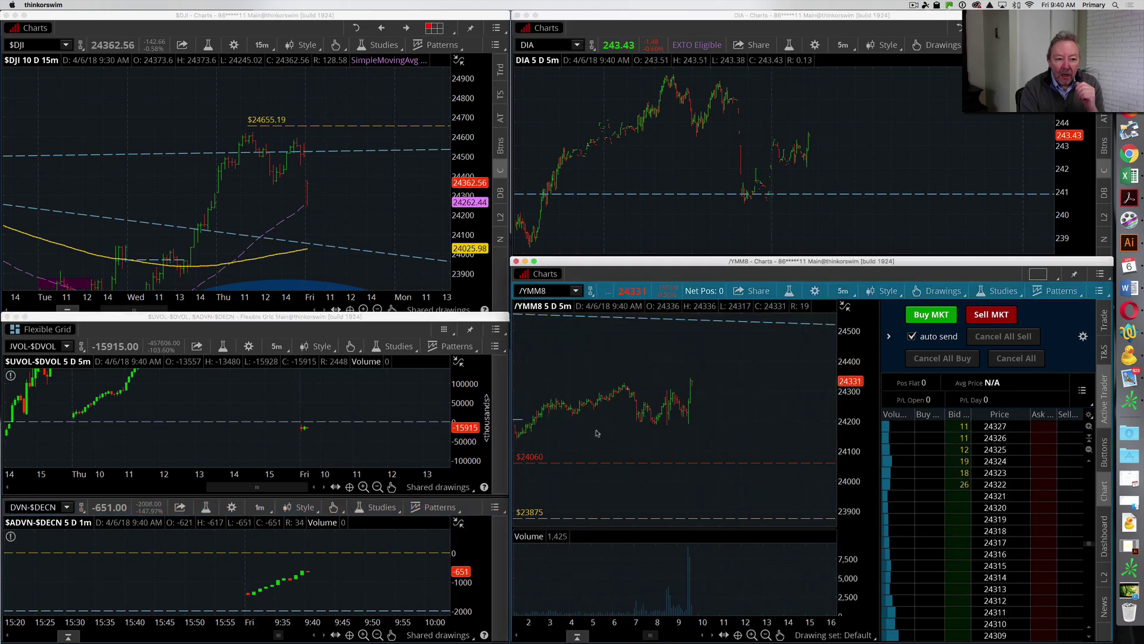
pyautogui.click(261, 45)
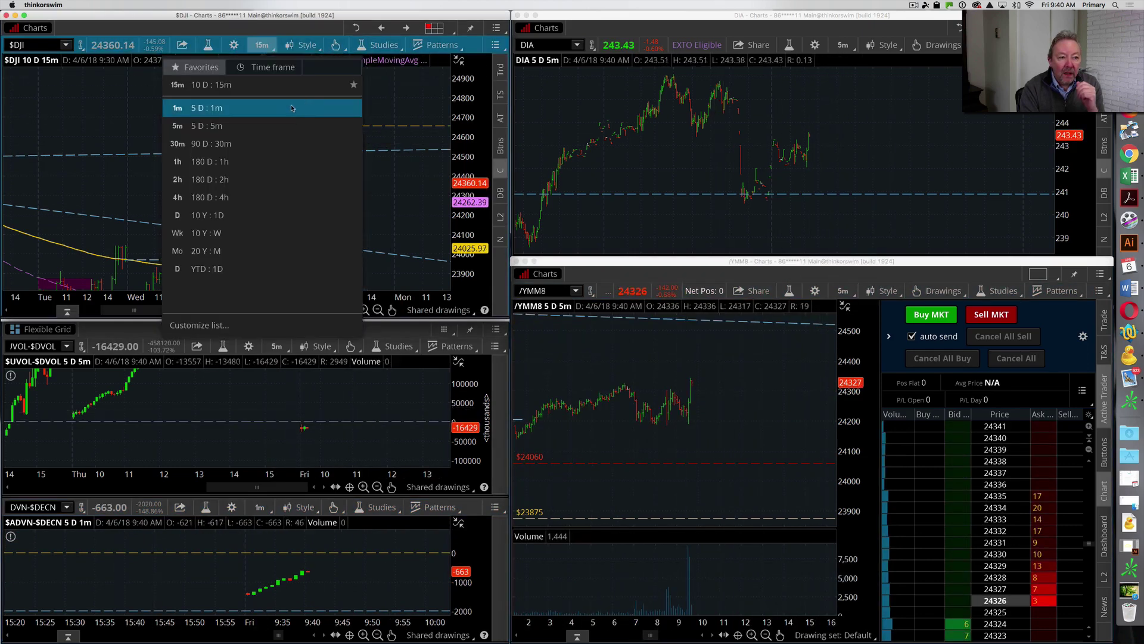
# Switch $DJI to 5 D : 5m, zoom in twice, and scroll to Thursday–Friday trading.
pyautogui.click(215, 126)
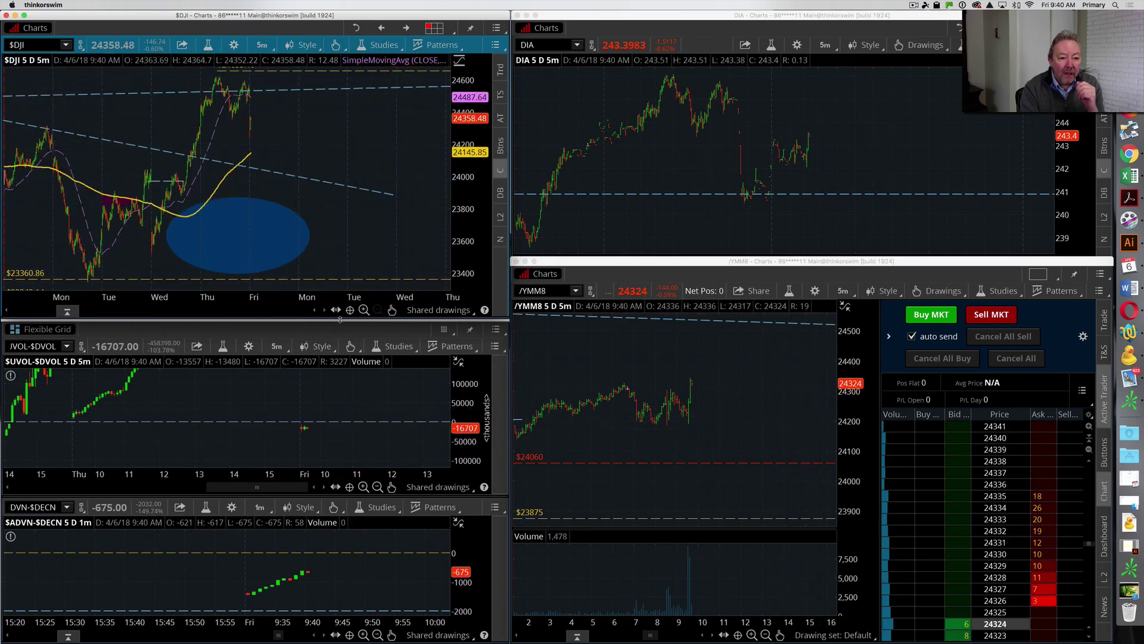
pyautogui.click(363, 310)
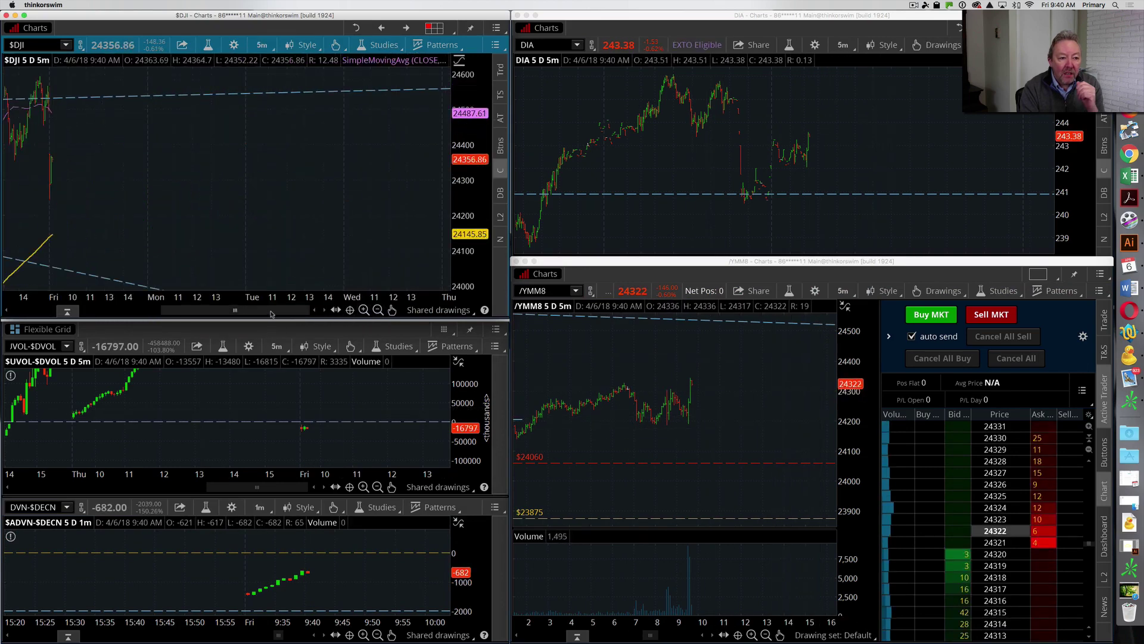
pyautogui.moveTo(268, 203); pyautogui.dragTo(405, 220)
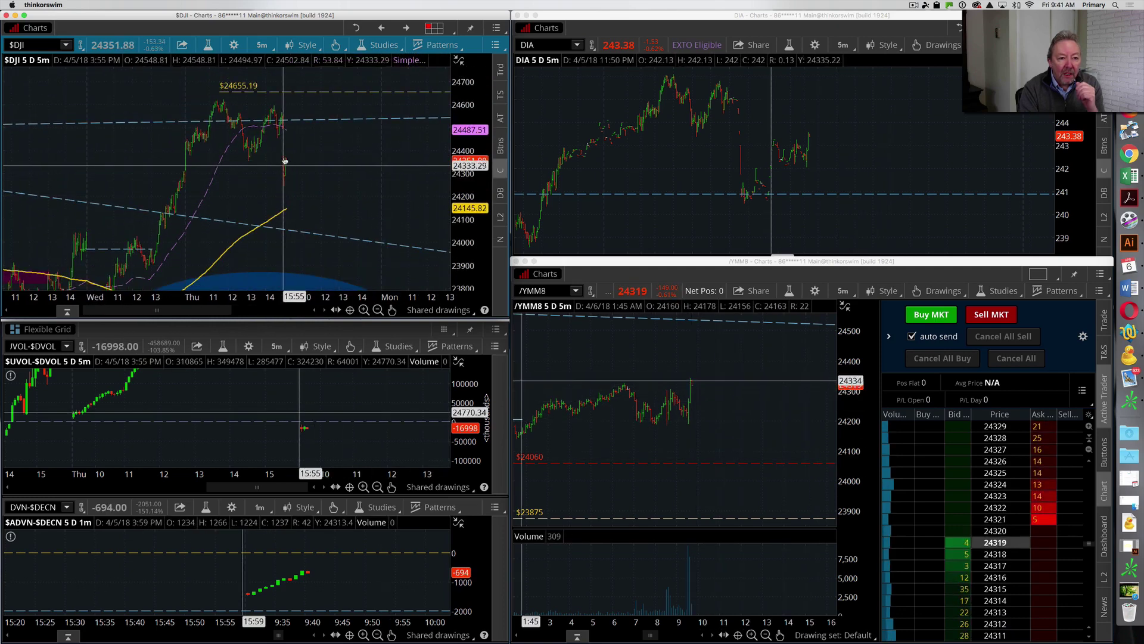
pyautogui.click(363, 311)
pyautogui.moveTo(159, 315); pyautogui.dragTo(204, 311)
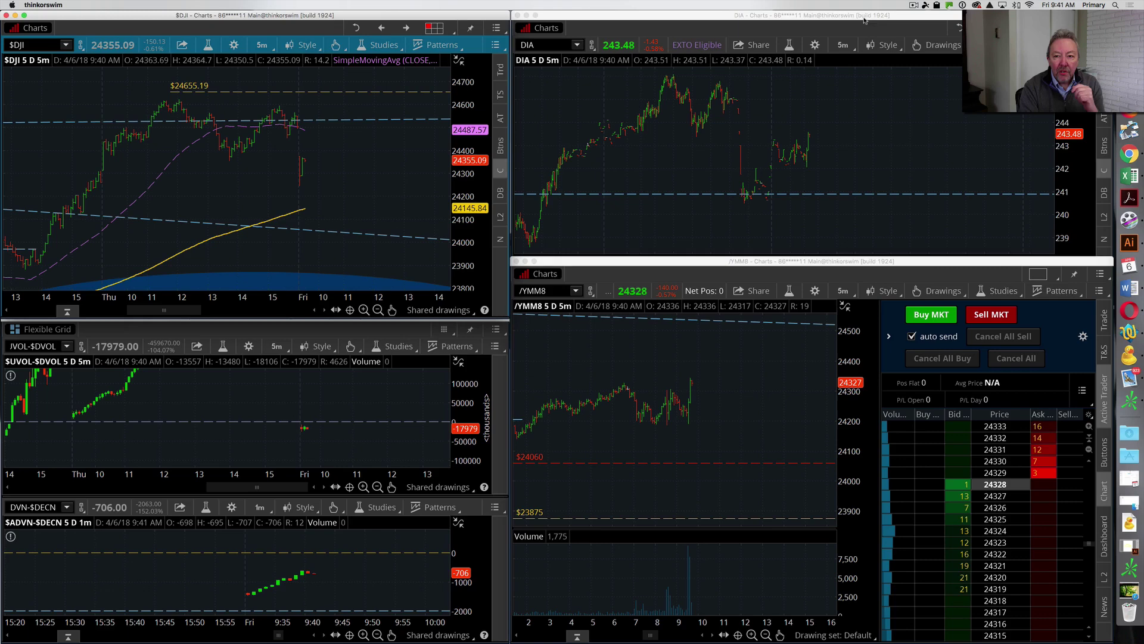
# Bring the DIA chart window forward, followed by the breadth-chart Flexible Grid window.
pyautogui.click(858, 249)
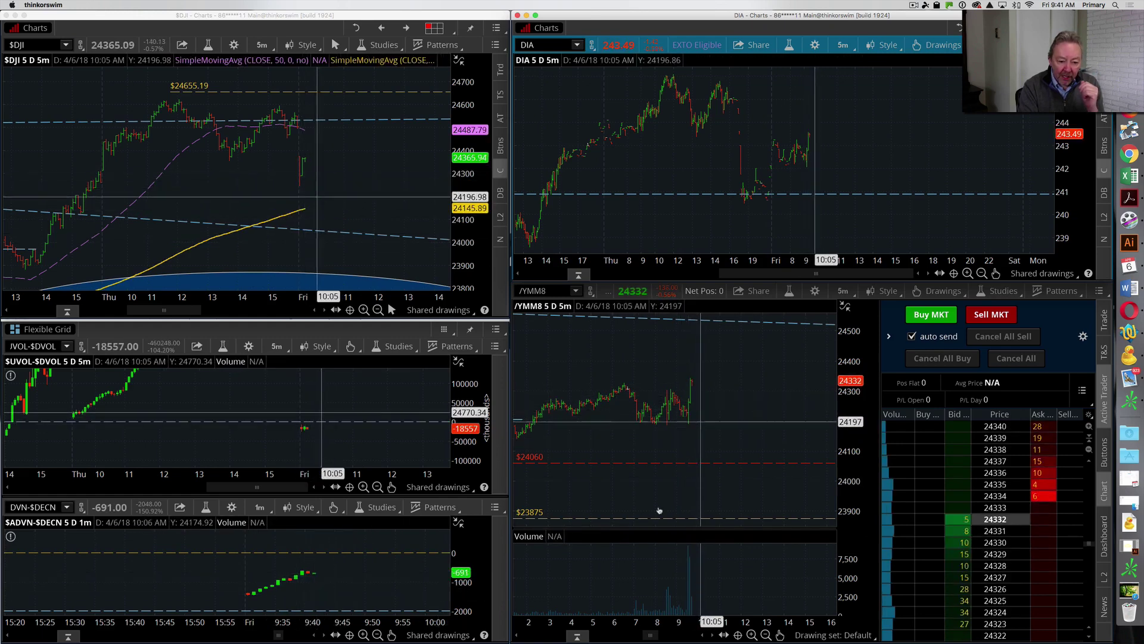
pyautogui.click(487, 572)
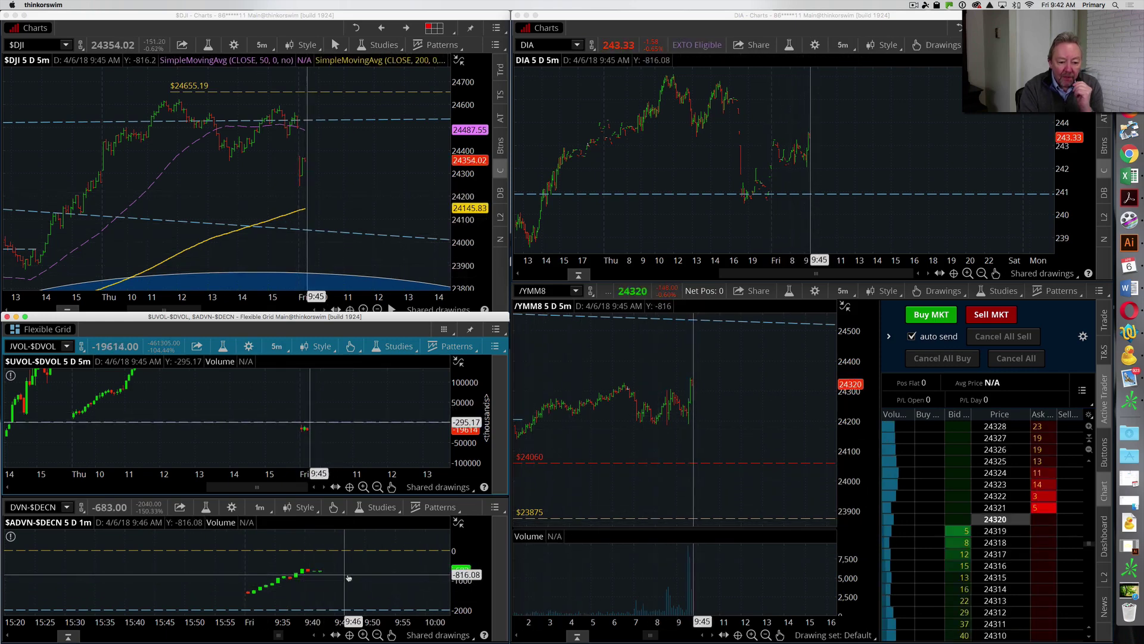
# Bring /YMM8 forward and tighten its price scale to roughly 24000–24400.
pyautogui.click(727, 435)
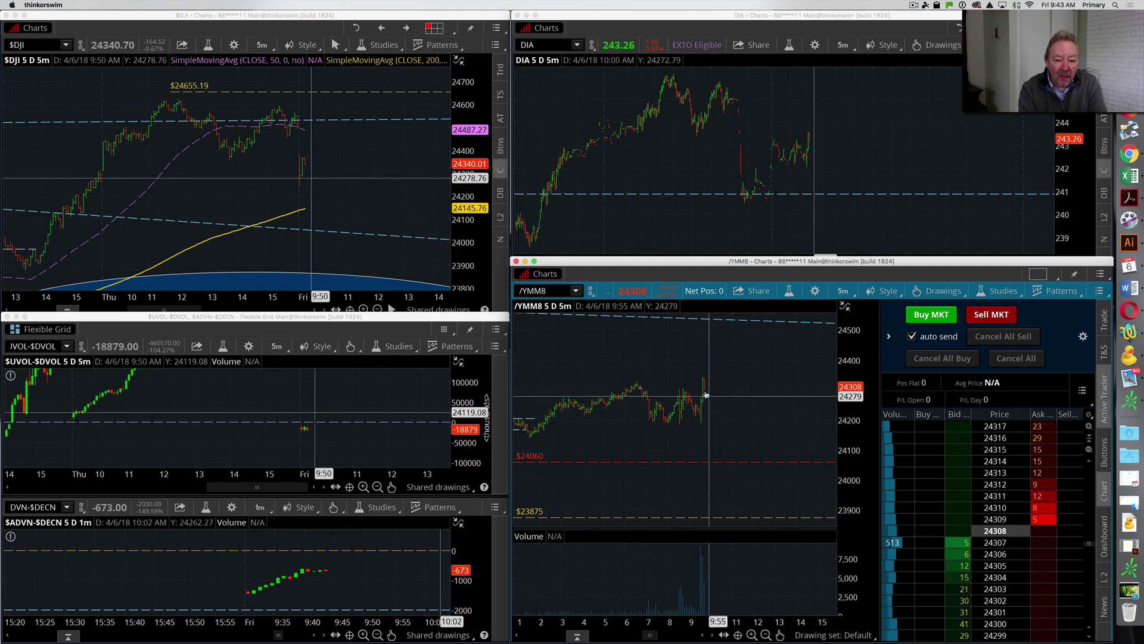
pyautogui.moveTo(848, 470); pyautogui.dragTo(851, 428)
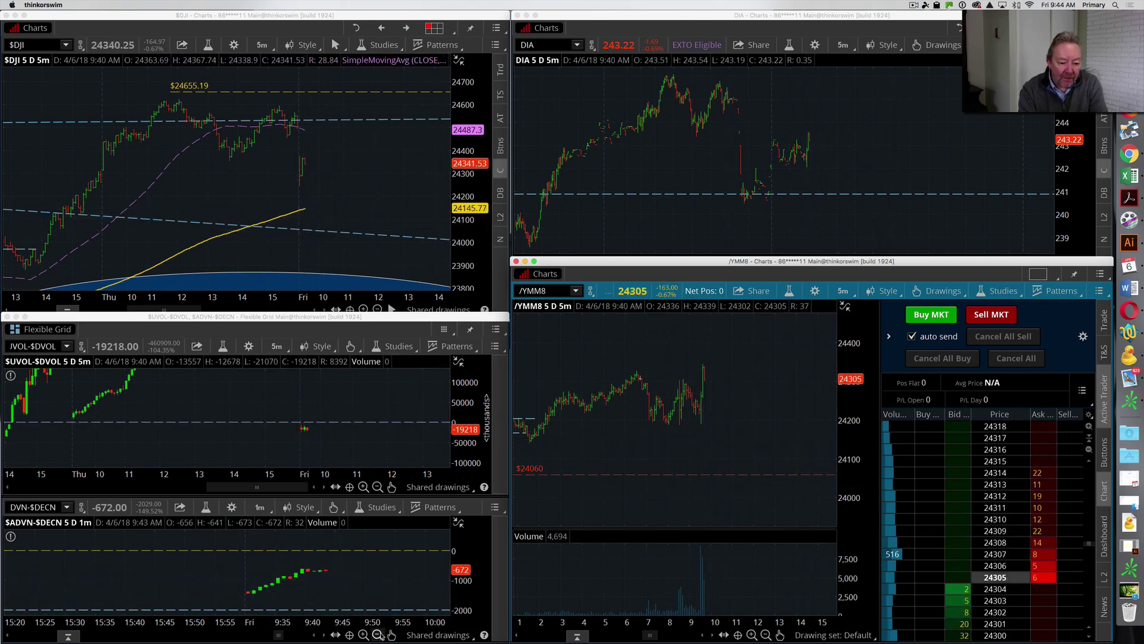
# Draw a Trendline on $ADVN-$DECN from Friday's first bars up to the latest bar.
pyautogui.click(378, 634)
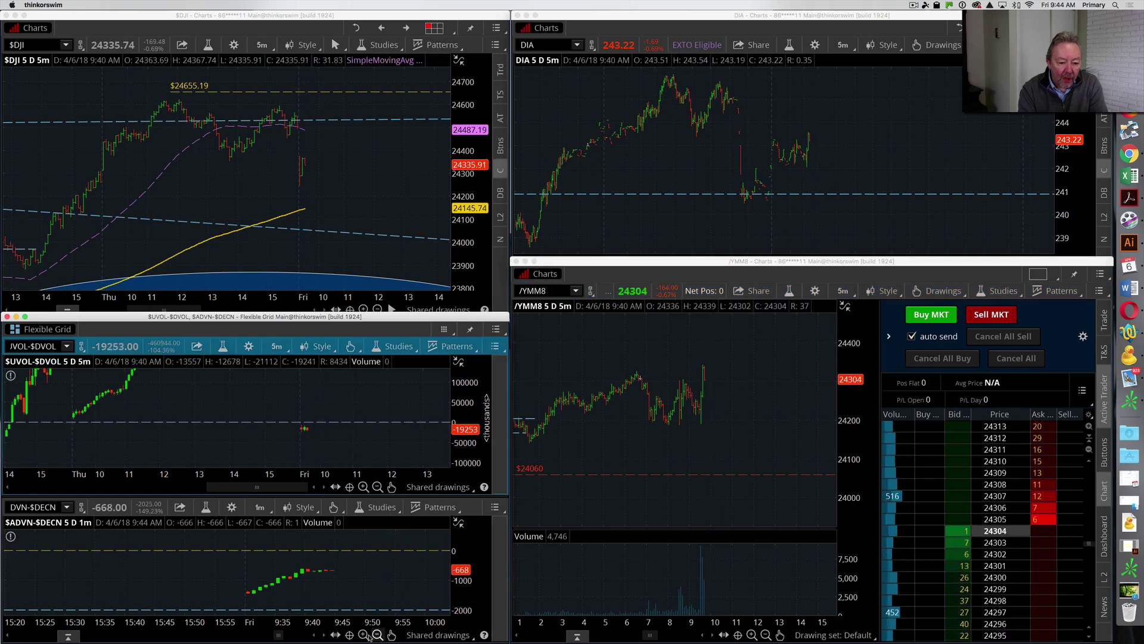
pyautogui.click(392, 635)
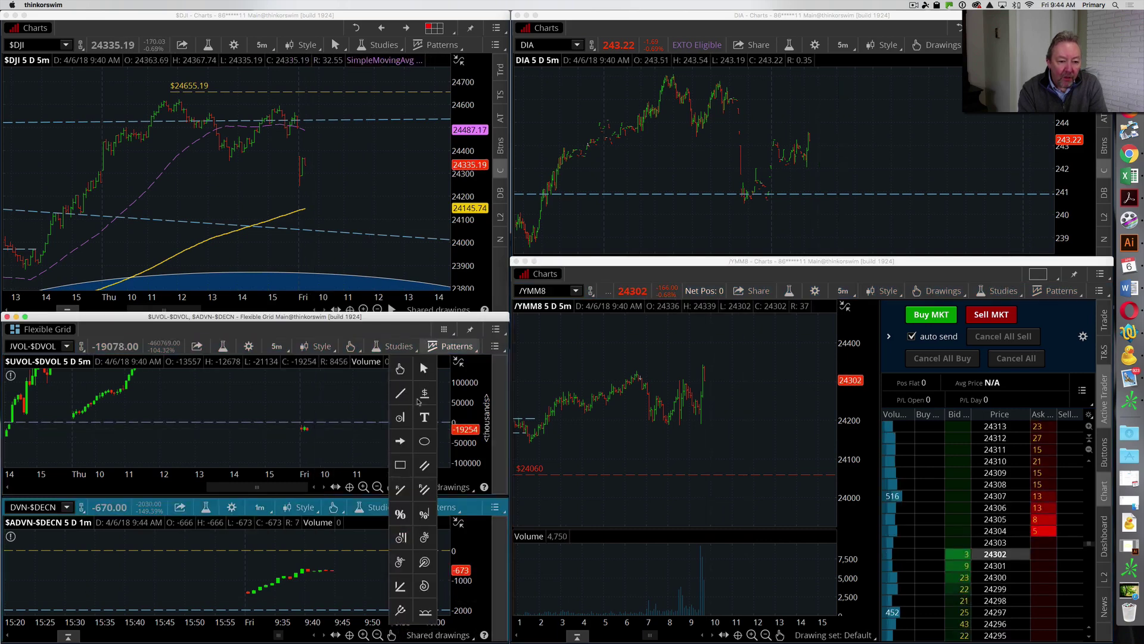
pyautogui.click(420, 360)
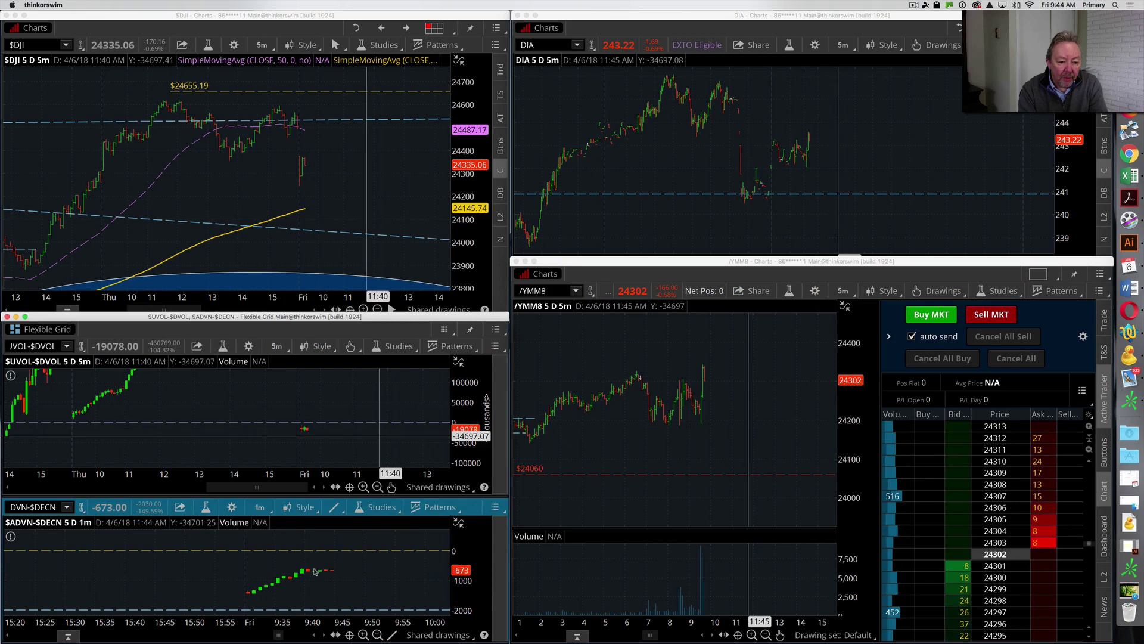
pyautogui.click(251, 595)
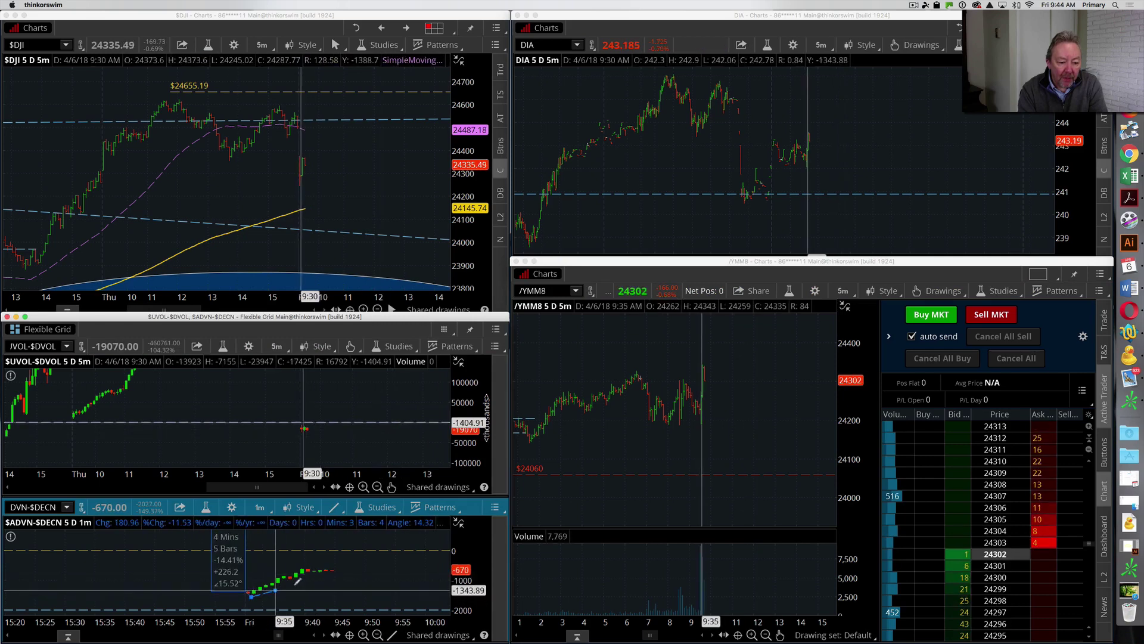
pyautogui.click(341, 571)
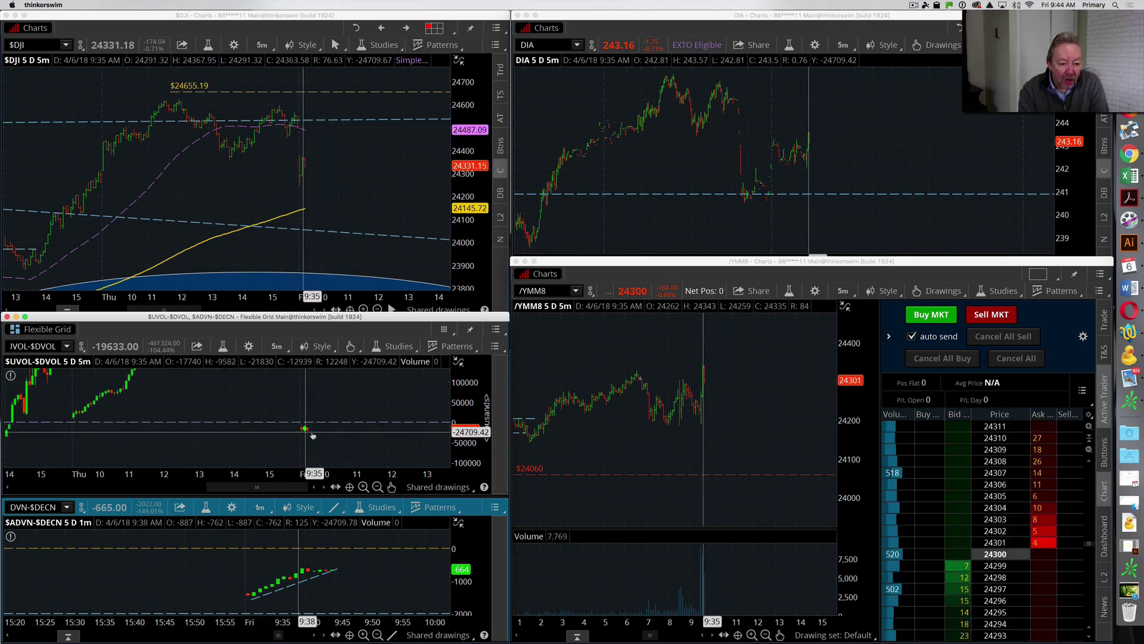
# Rescale the vertical price axis of the $UVOL-$DVOL up/down volume chart.
pyautogui.moveTo(465, 427); pyautogui.dragTo(465, 433)
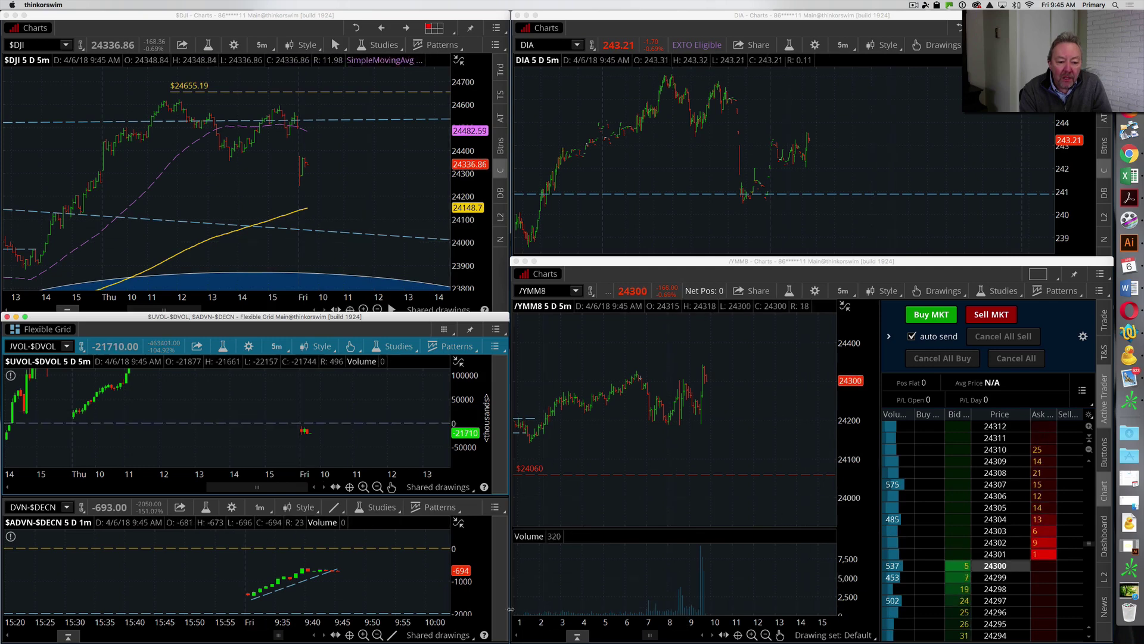
# Stretch the $ADVN-$DECN price axis so Friday's bars near -696 and the trendline fill the panel.
pyautogui.click(469, 592)
pyautogui.moveTo(468, 592); pyautogui.dragTo(468, 584)
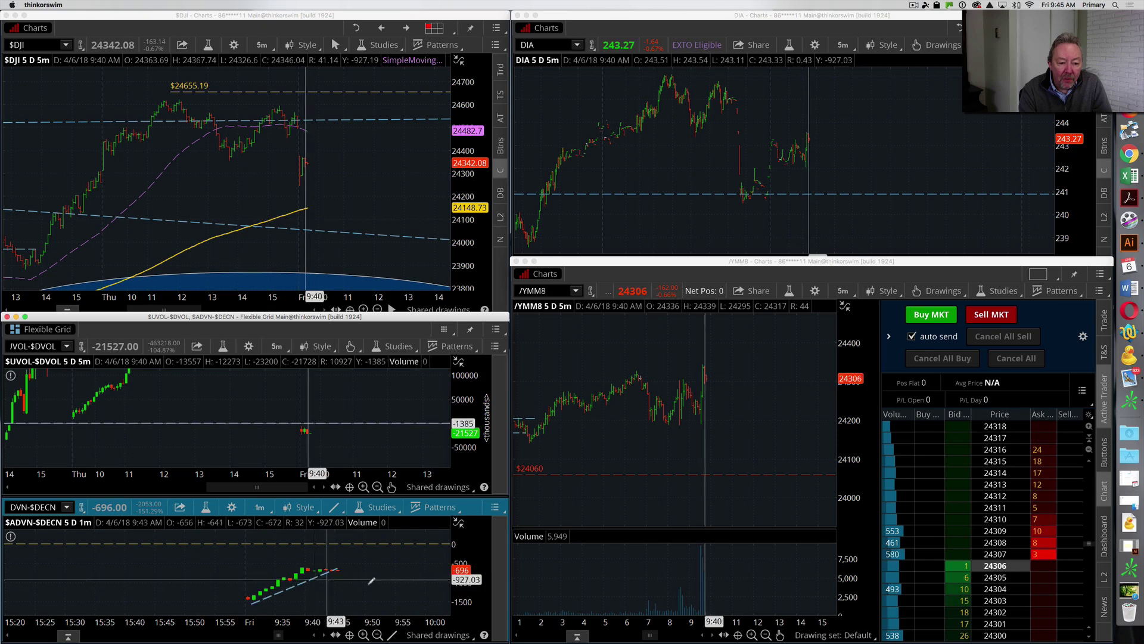